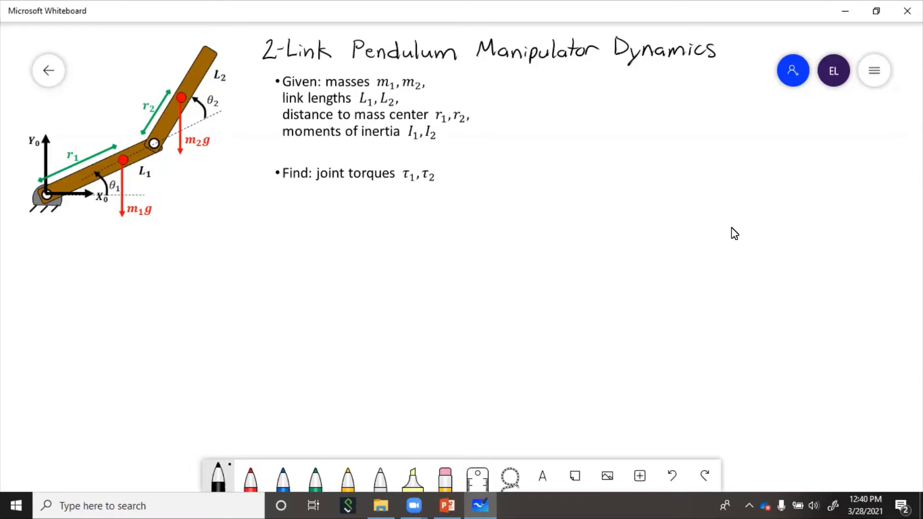
# Handwrite 'Equations of Motion' under the Find bullet
pyautogui.moveTo(290, 188)
pyautogui.mouseDown()
pyautogui.moveTo(310, 202)
pyautogui.moveTo(361, 201)
pyautogui.mouseUp()
pyautogui.moveTo(376, 193)
pyautogui.mouseDown()
pyautogui.moveTo(383, 200)
pyautogui.moveTo(415, 191)
pyautogui.moveTo(424, 200)
pyautogui.mouseUp()
pyautogui.moveTo(419, 194); pyautogui.dragTo(429, 192)
pyautogui.moveTo(433, 194); pyautogui.dragTo(457, 201)
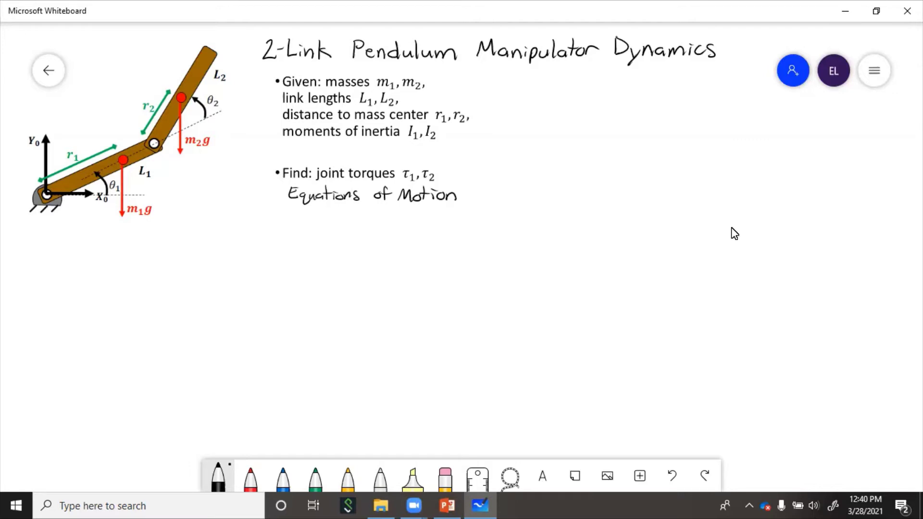
# Write an underlined 'Procedure' heading below the diagram, with '1)' beneath it
pyautogui.moveTo(33, 231)
pyautogui.mouseDown()
pyautogui.moveTo(43, 243)
pyautogui.moveTo(120, 247)
pyautogui.mouseUp()
pyautogui.moveTo(26, 259); pyautogui.dragTo(140, 252)
pyautogui.moveTo(28, 269); pyautogui.dragTo(35, 286)
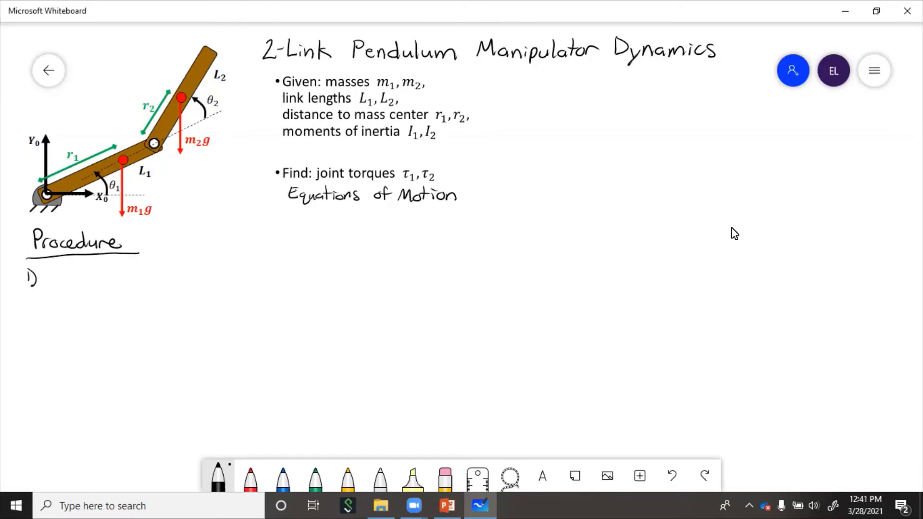
# Write step 1 as 'FK, Jv' with the Jacobian column formula
pyautogui.moveTo(47, 271)
pyautogui.mouseDown()
pyautogui.moveTo(48, 286)
pyautogui.moveTo(55, 271)
pyautogui.mouseUp()
pyautogui.moveTo(58, 272); pyautogui.dragTo(71, 288)
pyautogui.moveTo(82, 271); pyautogui.dragTo(86, 285)
pyautogui.moveTo(94, 277); pyautogui.dragTo(109, 283)
pyautogui.moveTo(118, 271)
pyautogui.mouseDown()
pyautogui.moveTo(122, 286)
pyautogui.moveTo(145, 279)
pyautogui.mouseUp()
pyautogui.moveTo(149, 275); pyautogui.dragTo(174, 287)
pyautogui.moveTo(182, 274)
pyautogui.mouseDown()
pyautogui.moveTo(198, 287)
pyautogui.moveTo(214, 279)
pyautogui.mouseUp()
pyautogui.moveTo(216, 279); pyautogui.dragTo(252, 289)
pyautogui.moveTo(21, 306); pyautogui.dragTo(32, 315)
# Number step 2) and label it 'KE→M'
pyautogui.moveTo(32, 299); pyautogui.dragTo(33, 319)
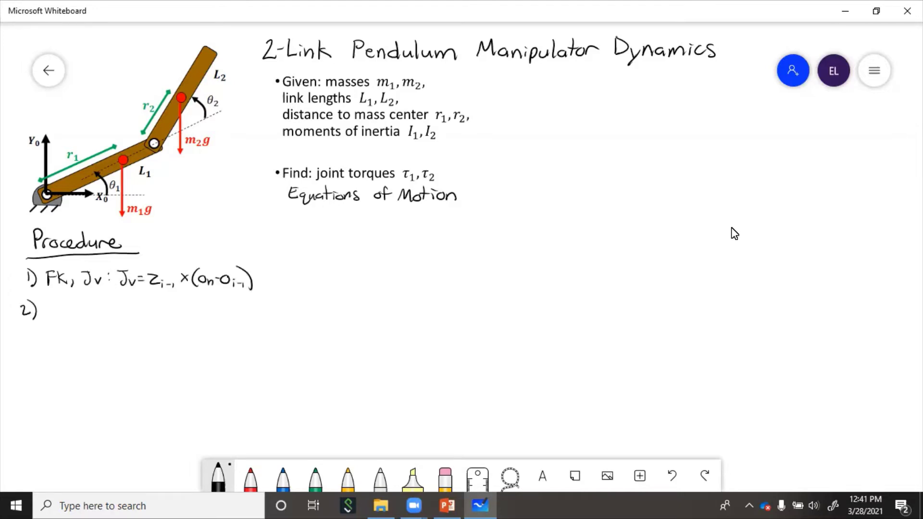
pyautogui.moveTo(48, 304); pyautogui.dragTo(48, 318)
pyautogui.moveTo(55, 305); pyautogui.dragTo(59, 319)
pyautogui.moveTo(59, 304); pyautogui.dragTo(68, 304)
pyautogui.moveTo(59, 318); pyautogui.dragTo(85, 311)
pyautogui.moveTo(87, 318); pyautogui.dragTo(125, 313)
# Write the kinetic energy quadratic form for step 2
pyautogui.moveTo(116, 317); pyautogui.dragTo(125, 325)
pyautogui.moveTo(137, 315)
pyautogui.mouseDown()
pyautogui.moveTo(133, 328)
pyautogui.moveTo(143, 314)
pyautogui.moveTo(153, 328)
pyautogui.moveTo(173, 320)
pyautogui.mouseUp()
pyautogui.moveTo(173, 309); pyautogui.dragTo(177, 322)
pyautogui.moveTo(185, 315); pyautogui.dragTo(192, 312)
pyautogui.moveTo(197, 310)
pyautogui.mouseDown()
pyautogui.moveTo(202, 323)
pyautogui.moveTo(222, 317)
pyautogui.mouseUp()
pyautogui.moveTo(224, 315); pyautogui.dragTo(233, 316)
pyautogui.moveTo(234, 310); pyautogui.dragTo(248, 330)
pyautogui.moveTo(249, 313); pyautogui.dragTo(250, 313)
# Number step 3) and label it 'Coriolis→C'
pyautogui.moveTo(24, 340); pyautogui.dragTo(25, 350)
pyautogui.moveTo(32, 334); pyautogui.dragTo(33, 357)
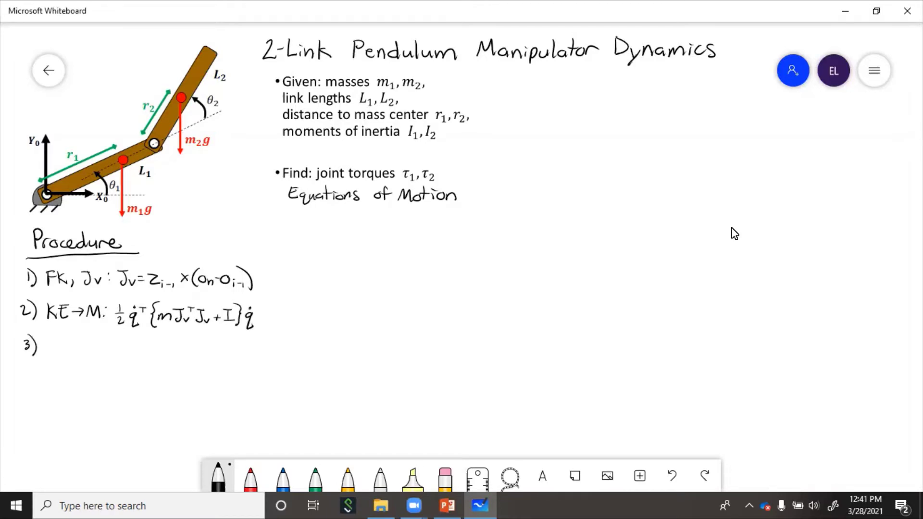
pyautogui.moveTo(53, 342)
pyautogui.mouseDown()
pyautogui.moveTo(48, 356)
pyautogui.moveTo(61, 351)
pyautogui.mouseUp()
pyautogui.moveTo(63, 355)
pyautogui.mouseDown()
pyautogui.moveTo(72, 347)
pyautogui.moveTo(96, 355)
pyautogui.mouseUp()
pyautogui.moveTo(99, 353); pyautogui.dragTo(120, 359)
pyautogui.moveTo(132, 349); pyautogui.dragTo(153, 362)
# Write the Christoffel-symbol double-sum Coriolis term, then number step 4)
pyautogui.moveTo(155, 357); pyautogui.dragTo(153, 364)
pyautogui.moveTo(158, 355)
pyautogui.mouseDown()
pyautogui.moveTo(161, 363)
pyautogui.moveTo(172, 351)
pyautogui.moveTo(169, 363)
pyautogui.mouseUp()
pyautogui.moveTo(185, 347)
pyautogui.mouseDown()
pyautogui.moveTo(184, 368)
pyautogui.moveTo(191, 344)
pyautogui.mouseUp()
pyautogui.moveTo(205, 348); pyautogui.dragTo(197, 374)
pyautogui.moveTo(200, 348); pyautogui.dragTo(208, 361)
pyautogui.moveTo(215, 355); pyautogui.dragTo(224, 363)
pyautogui.moveTo(236, 354)
pyautogui.mouseDown()
pyautogui.moveTo(231, 370)
pyautogui.moveTo(242, 369)
pyautogui.mouseUp()
pyautogui.moveTo(244, 352); pyautogui.dragTo(245, 354)
pyautogui.moveTo(248, 362); pyautogui.dragTo(252, 366)
pyautogui.moveTo(28, 374); pyautogui.dragTo(33, 391)
pyautogui.moveTo(37, 371); pyautogui.dragTo(38, 394)
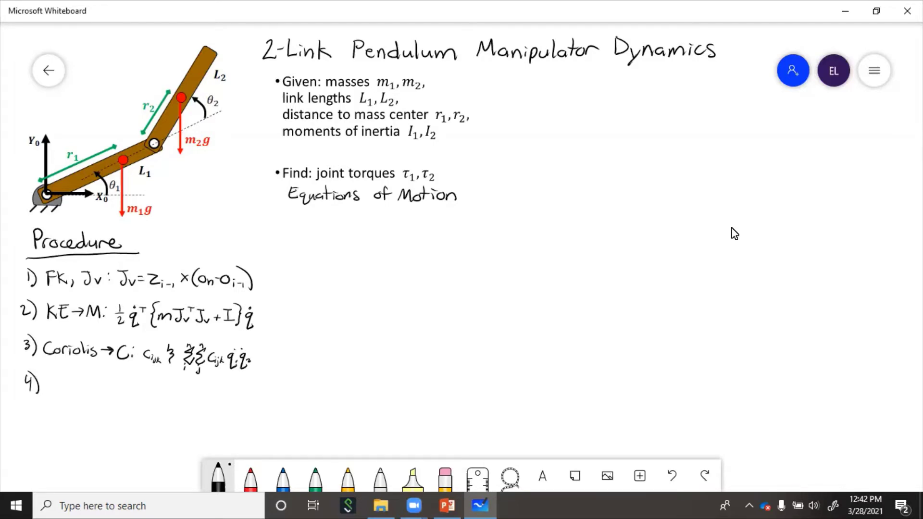
# Complete step 4 as 'PE→G: G=∂PE/∂q'
pyautogui.moveTo(47, 379)
pyautogui.mouseDown()
pyautogui.moveTo(47, 392)
pyautogui.moveTo(63, 378)
pyautogui.mouseUp()
pyautogui.moveTo(66, 384); pyautogui.dragTo(80, 384)
pyautogui.moveTo(74, 380); pyautogui.dragTo(75, 389)
pyautogui.moveTo(96, 378)
pyautogui.mouseDown()
pyautogui.moveTo(92, 384)
pyautogui.moveTo(122, 391)
pyautogui.mouseUp()
pyautogui.moveTo(127, 384); pyautogui.dragTo(139, 390)
pyautogui.moveTo(147, 381); pyautogui.dragTo(158, 390)
pyautogui.moveTo(165, 391)
pyautogui.mouseDown()
pyautogui.moveTo(159, 400)
pyautogui.moveTo(176, 404)
pyautogui.mouseUp()
# Add step 5 'EOM: Mθ̈+C(θ,θ̇)θ̇+G=τ'
pyautogui.moveTo(36, 409); pyautogui.dragTo(28, 425)
pyautogui.moveTo(35, 409)
pyautogui.mouseDown()
pyautogui.moveTo(37, 425)
pyautogui.moveTo(48, 421)
pyautogui.mouseUp()
pyautogui.moveTo(68, 413); pyautogui.dragTo(86, 422)
pyautogui.moveTo(93, 412); pyautogui.dragTo(121, 423)
pyautogui.moveTo(130, 416); pyautogui.dragTo(148, 419)
pyautogui.moveTo(144, 416); pyautogui.dragTo(144, 423)
pyautogui.moveTo(165, 417); pyautogui.dragTo(170, 427)
pyautogui.moveTo(178, 416); pyautogui.dragTo(183, 427)
pyautogui.moveTo(196, 414)
pyautogui.mouseDown()
pyautogui.moveTo(192, 425)
pyautogui.moveTo(201, 427)
pyautogui.mouseUp()
pyautogui.moveTo(216, 412)
pyautogui.mouseDown()
pyautogui.moveTo(211, 426)
pyautogui.moveTo(234, 422)
pyautogui.mouseUp()
pyautogui.moveTo(249, 417); pyautogui.dragTo(256, 417)
pyautogui.moveTo(261, 414)
pyautogui.mouseDown()
pyautogui.moveTo(276, 412)
pyautogui.moveTo(266, 426)
pyautogui.mouseUp()
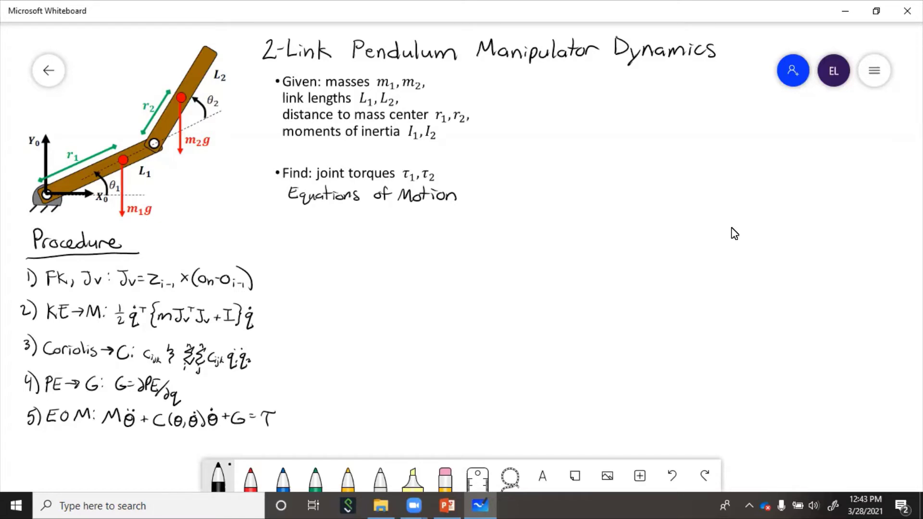
# Write the 2×2 mass matrix [m11 m12; m21 m22] times the θ̈ vector, plus sign
pyautogui.moveTo(317, 214); pyautogui.dragTo(305, 270)
pyautogui.moveTo(314, 230); pyautogui.dragTo(332, 230)
pyautogui.moveTo(314, 260); pyautogui.dragTo(333, 262)
pyautogui.moveTo(352, 229); pyautogui.dragTo(377, 231)
pyautogui.moveTo(354, 261); pyautogui.dragTo(365, 254)
pyautogui.moveTo(367, 261); pyautogui.dragTo(377, 265)
pyautogui.moveTo(374, 213)
pyautogui.mouseDown()
pyautogui.moveTo(385, 269)
pyautogui.moveTo(403, 269)
pyautogui.mouseUp()
pyautogui.moveTo(408, 220)
pyautogui.mouseDown()
pyautogui.moveTo(406, 262)
pyautogui.moveTo(412, 244)
pyautogui.mouseUp()
pyautogui.moveTo(418, 214); pyautogui.dragTo(427, 268)
pyautogui.moveTo(436, 236); pyautogui.dragTo(436, 248)
pyautogui.moveTo(432, 242); pyautogui.dragTo(454, 271)
# Add the Coriolis matrix C with entries C11, C21, C12 times the θ̇ vector
pyautogui.moveTo(463, 221)
pyautogui.mouseDown()
pyautogui.moveTo(457, 235)
pyautogui.moveTo(471, 234)
pyautogui.moveTo(455, 268)
pyautogui.mouseUp()
pyautogui.moveTo(465, 262); pyautogui.dragTo(473, 268)
pyautogui.moveTo(503, 216); pyautogui.dragTo(498, 230)
pyautogui.moveTo(508, 226)
pyautogui.mouseDown()
pyautogui.moveTo(498, 264)
pyautogui.moveTo(520, 265)
pyautogui.mouseUp()
pyautogui.moveTo(517, 215); pyautogui.dragTo(524, 269)
pyautogui.moveTo(541, 216)
pyautogui.mouseDown()
pyautogui.moveTo(535, 270)
pyautogui.moveTo(545, 234)
pyautogui.moveTo(543, 264)
pyautogui.moveTo(558, 268)
pyautogui.moveTo(583, 242)
pyautogui.mouseUp()
pyautogui.moveTo(598, 213); pyautogui.dragTo(596, 272)
pyautogui.moveTo(610, 220); pyautogui.dragTo(615, 235)
# Complete the G vector and set the equation equal to the torque vector [τ1; τ2]
pyautogui.moveTo(606, 251); pyautogui.dragTo(602, 263)
pyautogui.moveTo(612, 257); pyautogui.dragTo(617, 265)
pyautogui.moveTo(612, 212); pyautogui.dragTo(618, 272)
pyautogui.moveTo(628, 236); pyautogui.dragTo(634, 241)
pyautogui.moveTo(646, 214); pyautogui.dragTo(646, 272)
pyautogui.moveTo(647, 220)
pyautogui.mouseDown()
pyautogui.moveTo(660, 216)
pyautogui.moveTo(653, 232)
pyautogui.mouseUp()
pyautogui.moveTo(658, 226); pyautogui.dragTo(660, 233)
pyautogui.moveTo(649, 249)
pyautogui.mouseDown()
pyautogui.moveTo(662, 245)
pyautogui.moveTo(653, 260)
pyautogui.mouseUp()
pyautogui.moveTo(657, 258); pyautogui.dragTo(665, 262)
pyautogui.moveTo(661, 211)
pyautogui.mouseDown()
pyautogui.moveTo(670, 214)
pyautogui.moveTo(672, 273)
pyautogui.mouseUp()
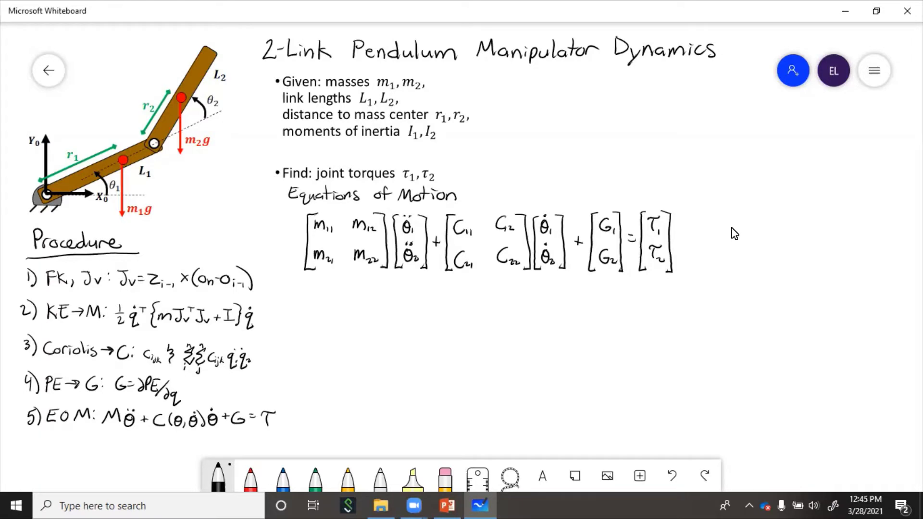
# Write the heading '1) FK, Jv' below the matrix equation
pyautogui.moveTo(306, 296)
pyautogui.mouseDown()
pyautogui.moveTo(308, 313)
pyautogui.moveTo(329, 296)
pyautogui.mouseUp()
pyautogui.moveTo(318, 305)
pyautogui.mouseDown()
pyautogui.moveTo(337, 300)
pyautogui.moveTo(343, 312)
pyautogui.mouseUp()
pyautogui.moveTo(347, 308); pyautogui.dragTo(363, 295)
pyautogui.moveTo(360, 295); pyautogui.dragTo(355, 311)
pyautogui.moveTo(365, 305); pyautogui.dragTo(374, 305)
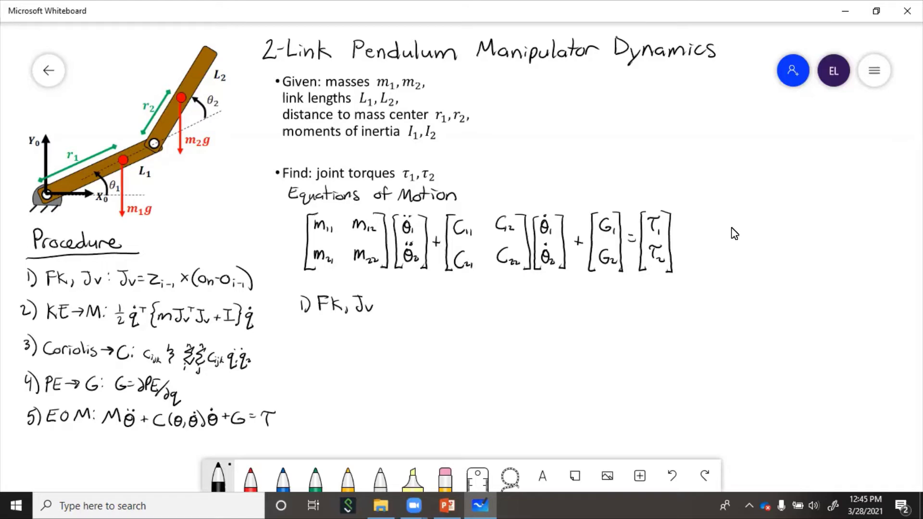
# Write the end position vector P2 with its first and second rows
pyautogui.moveTo(319, 326)
pyautogui.mouseDown()
pyautogui.moveTo(319, 341)
pyautogui.moveTo(320, 333)
pyautogui.mouseUp()
pyautogui.moveTo(325, 332); pyautogui.dragTo(357, 366)
pyautogui.moveTo(359, 323); pyautogui.dragTo(382, 333)
pyautogui.moveTo(394, 327); pyautogui.dragTo(416, 335)
pyautogui.moveTo(419, 326); pyautogui.dragTo(438, 334)
pyautogui.moveTo(359, 345); pyautogui.dragTo(380, 361)
pyautogui.moveTo(388, 355); pyautogui.dragTo(395, 353)
pyautogui.moveTo(393, 349); pyautogui.dragTo(392, 359)
pyautogui.moveTo(402, 351); pyautogui.dragTo(425, 359)
pyautogui.moveTo(426, 355); pyautogui.dragTo(435, 362)
pyautogui.moveTo(434, 316); pyautogui.dragTo(448, 365)
# Write Z0, Z1, Z2 equal to the z-axis vector [0 0 1]
pyautogui.moveTo(467, 321); pyautogui.dragTo(481, 333)
pyautogui.moveTo(469, 339)
pyautogui.mouseDown()
pyautogui.moveTo(480, 347)
pyautogui.moveTo(479, 366)
pyautogui.mouseUp()
pyautogui.moveTo(478, 362); pyautogui.dragTo(486, 367)
pyautogui.moveTo(491, 337); pyautogui.dragTo(496, 338)
pyautogui.moveTo(491, 342); pyautogui.dragTo(506, 371)
pyautogui.moveTo(511, 319); pyautogui.dragTo(511, 320)
pyautogui.moveTo(511, 342); pyautogui.dragTo(510, 343)
pyautogui.moveTo(512, 360); pyautogui.dragTo(512, 368)
pyautogui.moveTo(516, 314); pyautogui.dragTo(520, 370)
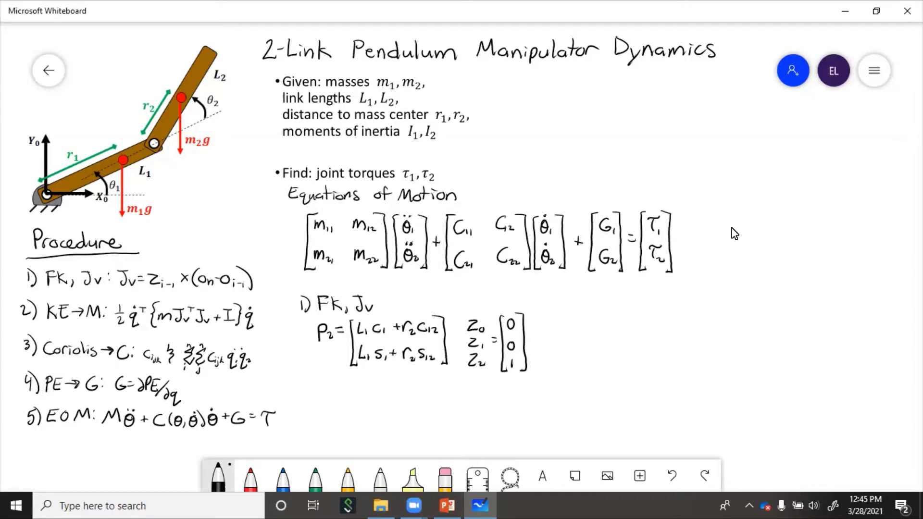
# Write origin vector O1 as zeros, then the O2 vector
pyautogui.moveTo(557, 316); pyautogui.dragTo(557, 318)
pyautogui.moveTo(566, 319)
pyautogui.mouseDown()
pyautogui.moveTo(566, 329)
pyautogui.moveTo(576, 323)
pyautogui.mouseUp()
pyautogui.moveTo(585, 310)
pyautogui.mouseDown()
pyautogui.moveTo(583, 372)
pyautogui.moveTo(589, 318)
pyautogui.moveTo(587, 343)
pyautogui.mouseUp()
pyautogui.moveTo(596, 312); pyautogui.dragTo(596, 371)
pyautogui.moveTo(630, 323); pyautogui.dragTo(635, 335)
pyautogui.moveTo(642, 323); pyautogui.dragTo(658, 358)
pyautogui.moveTo(662, 310); pyautogui.dragTo(669, 323)
pyautogui.moveTo(686, 315)
pyautogui.mouseDown()
pyautogui.moveTo(694, 324)
pyautogui.moveTo(669, 356)
pyautogui.mouseUp()
pyautogui.moveTo(672, 349); pyautogui.dragTo(670, 353)
pyautogui.moveTo(684, 342)
pyautogui.mouseDown()
pyautogui.moveTo(677, 353)
pyautogui.moveTo(689, 353)
pyautogui.mouseUp()
pyautogui.moveTo(694, 306); pyautogui.dragTo(695, 357)
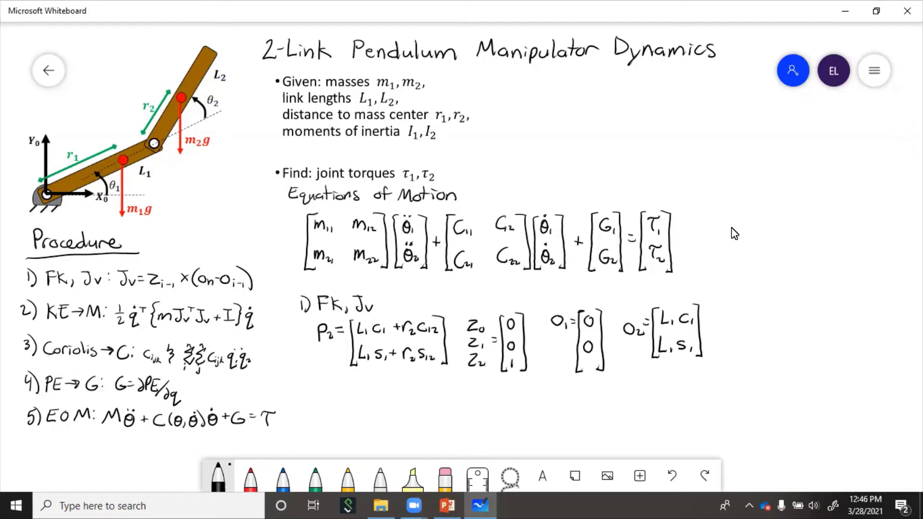
# Label P2 also as On
pyautogui.moveTo(325, 356); pyautogui.dragTo(323, 357)
pyautogui.moveTo(330, 361); pyautogui.dragTo(336, 366)
pyautogui.moveTo(336, 356); pyautogui.dragTo(341, 356)
# Define Jv2 = [Z0×(p2−O1) Z1×(p2−O2)]
pyautogui.moveTo(344, 395)
pyautogui.mouseDown()
pyautogui.moveTo(348, 410)
pyautogui.moveTo(364, 412)
pyautogui.mouseUp()
pyautogui.moveTo(365, 407)
pyautogui.mouseDown()
pyautogui.moveTo(375, 413)
pyautogui.moveTo(381, 395)
pyautogui.mouseUp()
pyautogui.moveTo(373, 402); pyautogui.dragTo(400, 436)
pyautogui.moveTo(401, 399); pyautogui.dragTo(417, 416)
pyautogui.moveTo(425, 399); pyautogui.dragTo(431, 408)
pyautogui.moveTo(441, 393)
pyautogui.mouseDown()
pyautogui.moveTo(436, 415)
pyautogui.moveTo(448, 416)
pyautogui.mouseUp()
pyautogui.moveTo(458, 401); pyautogui.dragTo(478, 412)
pyautogui.moveTo(480, 390)
pyautogui.mouseDown()
pyautogui.moveTo(481, 414)
pyautogui.moveTo(549, 407)
pyautogui.mouseUp()
pyautogui.moveTo(559, 391); pyautogui.dragTo(557, 414)
pyautogui.moveTo(561, 399)
pyautogui.mouseDown()
pyautogui.moveTo(562, 416)
pyautogui.moveTo(586, 402)
pyautogui.mouseUp()
pyautogui.moveTo(592, 398); pyautogui.dragTo(604, 411)
pyautogui.moveTo(607, 382); pyautogui.dragTo(605, 427)
# Begin the evaluated Jv2 matrix and write its first column's entries
pyautogui.moveTo(617, 401); pyautogui.dragTo(625, 401)
pyautogui.moveTo(618, 406)
pyautogui.mouseDown()
pyautogui.moveTo(633, 382)
pyautogui.moveTo(632, 447)
pyautogui.moveTo(643, 451)
pyautogui.mouseUp()
pyautogui.moveTo(635, 390); pyautogui.dragTo(642, 389)
pyautogui.moveTo(648, 379)
pyautogui.mouseDown()
pyautogui.moveTo(648, 395)
pyautogui.moveTo(657, 396)
pyautogui.mouseUp()
pyautogui.moveTo(683, 382); pyautogui.dragTo(703, 393)
pyautogui.moveTo(707, 389); pyautogui.dragTo(716, 395)
pyautogui.moveTo(645, 404); pyautogui.dragTo(651, 418)
pyautogui.moveTo(661, 410); pyautogui.dragTo(680, 417)
pyautogui.moveTo(684, 408); pyautogui.dragTo(703, 418)
pyautogui.moveTo(712, 412)
pyautogui.mouseDown()
pyautogui.moveTo(720, 418)
pyautogui.moveTo(677, 432)
pyautogui.mouseUp()
# Write the second column of the evaluated Jv2 matrix and close it
pyautogui.moveTo(743, 382); pyautogui.dragTo(748, 382)
pyautogui.moveTo(751, 380); pyautogui.dragTo(761, 390)
pyautogui.moveTo(770, 378)
pyautogui.mouseDown()
pyautogui.moveTo(764, 389)
pyautogui.moveTo(782, 393)
pyautogui.moveTo(761, 419)
pyautogui.mouseUp()
pyautogui.moveTo(768, 410)
pyautogui.mouseDown()
pyautogui.moveTo(784, 418)
pyautogui.moveTo(765, 436)
pyautogui.mouseUp()
pyautogui.moveTo(778, 374)
pyautogui.mouseDown()
pyautogui.moveTo(787, 380)
pyautogui.moveTo(785, 447)
pyautogui.mouseUp()
# Start step 2 below the procedure with KE = KE1 + KE2
pyautogui.scroll(-3, 786, 139)
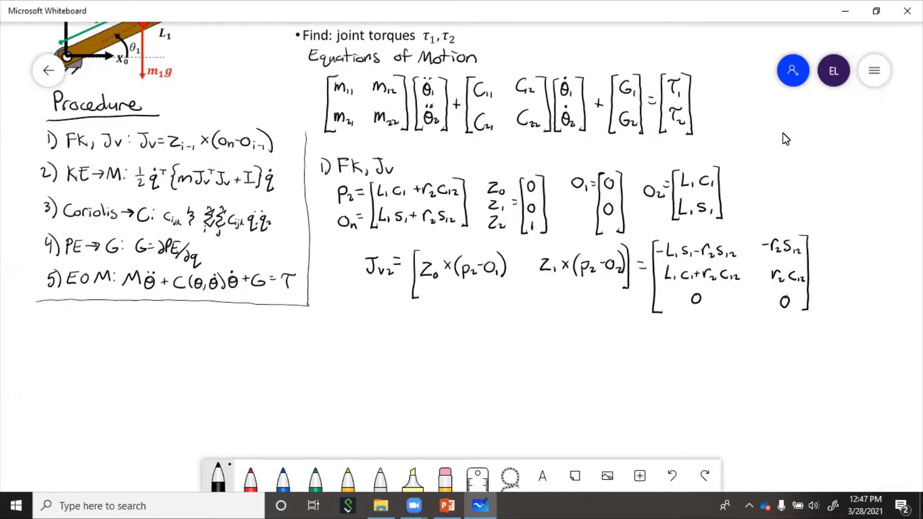
pyautogui.moveTo(28, 321)
pyautogui.mouseDown()
pyautogui.moveTo(41, 335)
pyautogui.moveTo(35, 340)
pyautogui.mouseUp()
pyautogui.moveTo(46, 323)
pyautogui.mouseDown()
pyautogui.moveTo(57, 337)
pyautogui.moveTo(87, 328)
pyautogui.mouseUp()
pyautogui.moveTo(96, 318)
pyautogui.mouseDown()
pyautogui.moveTo(107, 336)
pyautogui.moveTo(129, 339)
pyautogui.mouseUp()
pyautogui.moveTo(134, 328); pyautogui.dragTo(143, 328)
pyautogui.moveTo(149, 319)
pyautogui.mouseDown()
pyautogui.moveTo(149, 336)
pyautogui.moveTo(162, 336)
pyautogui.mouseUp()
pyautogui.moveTo(168, 321)
pyautogui.mouseDown()
pyautogui.moveTo(176, 335)
pyautogui.moveTo(178, 321)
pyautogui.mouseUp()
pyautogui.moveTo(182, 329); pyautogui.dragTo(192, 337)
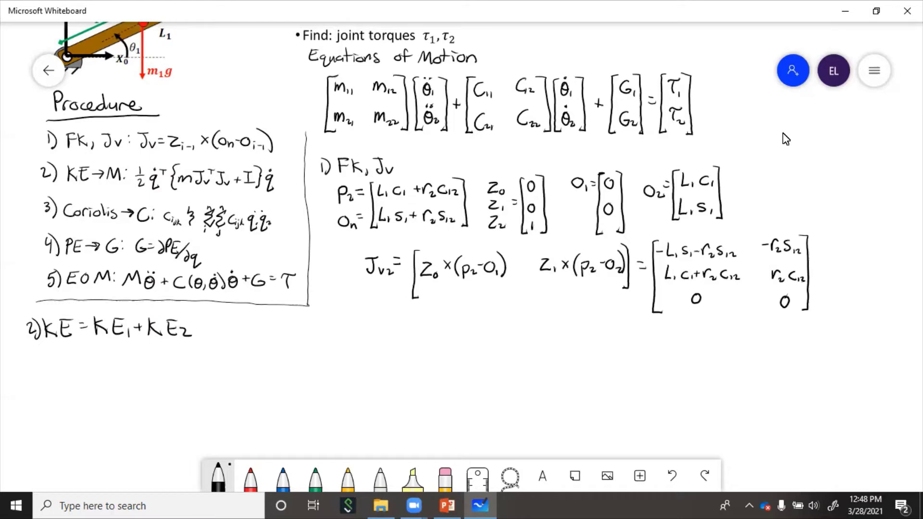
# Write KE1 as its translational energy term plus rotational energy term
pyautogui.moveTo(37, 357); pyautogui.dragTo(37, 367)
pyautogui.moveTo(38, 368); pyautogui.dragTo(60, 375)
pyautogui.moveTo(67, 366)
pyautogui.mouseDown()
pyautogui.moveTo(66, 375)
pyautogui.moveTo(81, 364)
pyautogui.mouseUp()
pyautogui.moveTo(72, 369); pyautogui.dragTo(101, 367)
pyautogui.moveTo(95, 370); pyautogui.dragTo(103, 378)
pyautogui.moveTo(106, 364)
pyautogui.mouseDown()
pyautogui.moveTo(124, 373)
pyautogui.moveTo(144, 365)
pyautogui.mouseUp()
pyautogui.moveTo(145, 365); pyautogui.dragTo(154, 365)
pyautogui.moveTo(149, 362)
pyautogui.mouseDown()
pyautogui.moveTo(149, 369)
pyautogui.moveTo(162, 361)
pyautogui.mouseUp()
pyautogui.moveTo(156, 364); pyautogui.dragTo(166, 364)
pyautogui.moveTo(159, 367)
pyautogui.mouseDown()
pyautogui.moveTo(170, 376)
pyautogui.moveTo(182, 356)
pyautogui.mouseUp()
pyautogui.moveTo(176, 356); pyautogui.dragTo(176, 372)
pyautogui.moveTo(173, 372); pyautogui.dragTo(202, 366)
pyautogui.moveTo(198, 358); pyautogui.dragTo(209, 362)
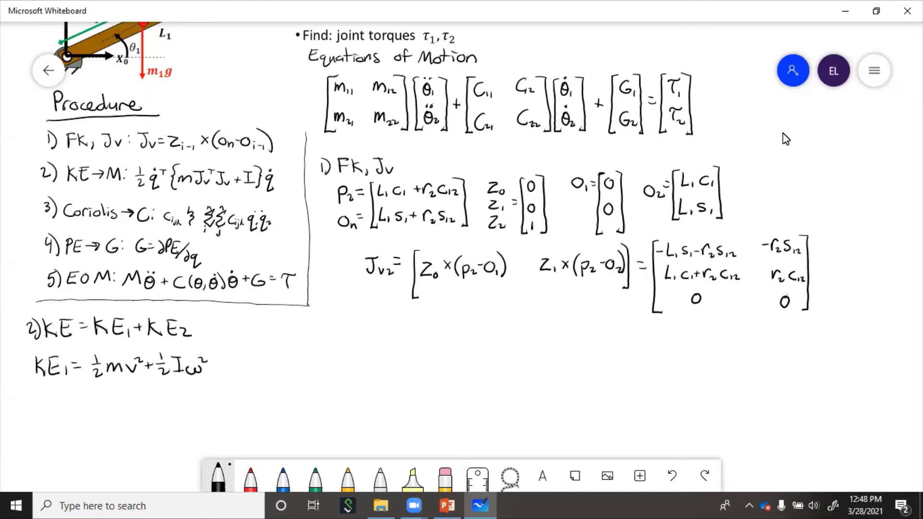
# Expand KE1 in terms of the joint variables
pyautogui.moveTo(82, 392); pyautogui.dragTo(92, 391)
pyautogui.moveTo(83, 398); pyautogui.dragTo(104, 396)
pyautogui.moveTo(100, 405)
pyautogui.mouseDown()
pyautogui.moveTo(113, 414)
pyautogui.moveTo(131, 407)
pyautogui.mouseUp()
pyautogui.moveTo(141, 399)
pyautogui.mouseDown()
pyautogui.moveTo(141, 407)
pyautogui.moveTo(149, 394)
pyautogui.mouseUp()
pyautogui.moveTo(156, 397); pyautogui.dragTo(171, 412)
pyautogui.moveTo(166, 389); pyautogui.dragTo(188, 400)
pyautogui.moveTo(194, 390)
pyautogui.mouseDown()
pyautogui.moveTo(206, 409)
pyautogui.moveTo(216, 405)
pyautogui.mouseUp()
pyautogui.moveTo(222, 392)
pyautogui.mouseDown()
pyautogui.moveTo(234, 407)
pyautogui.moveTo(240, 389)
pyautogui.mouseUp()
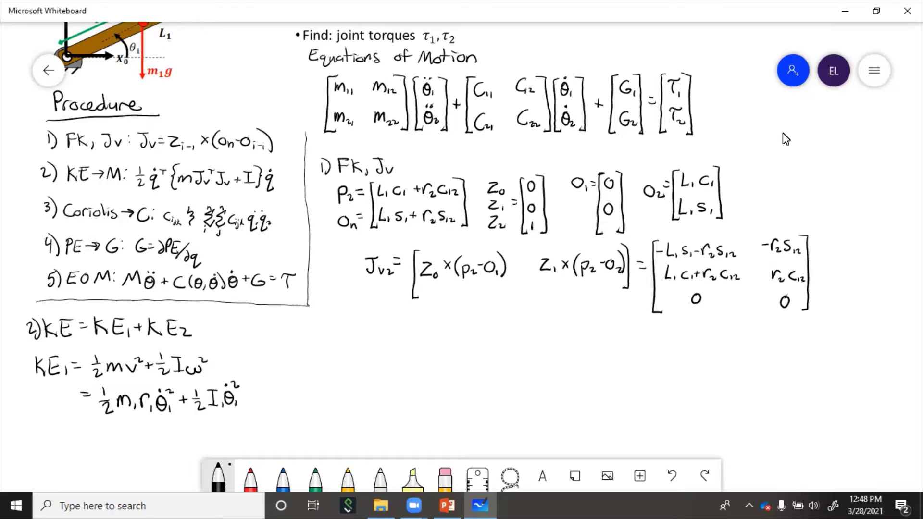
# Write KE1 = ½[θ̇₁ θ̇₂][m₁r₁²+I₁ 0; 0 0][θ̇₁; θ̇₂]
pyautogui.moveTo(79, 427); pyautogui.dragTo(87, 428)
pyautogui.moveTo(81, 434); pyautogui.dragTo(109, 440)
pyautogui.moveTo(120, 425)
pyautogui.mouseDown()
pyautogui.moveTo(115, 448)
pyautogui.moveTo(127, 426)
pyautogui.mouseUp()
pyautogui.moveTo(159, 429); pyautogui.dragTo(160, 442)
pyautogui.moveTo(158, 423); pyautogui.dragTo(159, 424)
pyautogui.moveTo(168, 439); pyautogui.dragTo(168, 448)
pyautogui.moveTo(189, 416)
pyautogui.mouseDown()
pyautogui.moveTo(192, 454)
pyautogui.moveTo(198, 427)
pyautogui.moveTo(218, 414)
pyautogui.moveTo(226, 426)
pyautogui.mouseUp()
pyautogui.moveTo(228, 422); pyautogui.dragTo(239, 422)
pyautogui.moveTo(236, 416)
pyautogui.mouseDown()
pyautogui.moveTo(243, 429)
pyautogui.moveTo(215, 438)
pyautogui.mouseUp()
pyautogui.moveTo(270, 413); pyautogui.dragTo(270, 440)
pyautogui.moveTo(275, 409)
pyautogui.mouseDown()
pyautogui.moveTo(276, 453)
pyautogui.moveTo(298, 452)
pyautogui.mouseUp()
pyautogui.moveTo(301, 417); pyautogui.dragTo(322, 450)
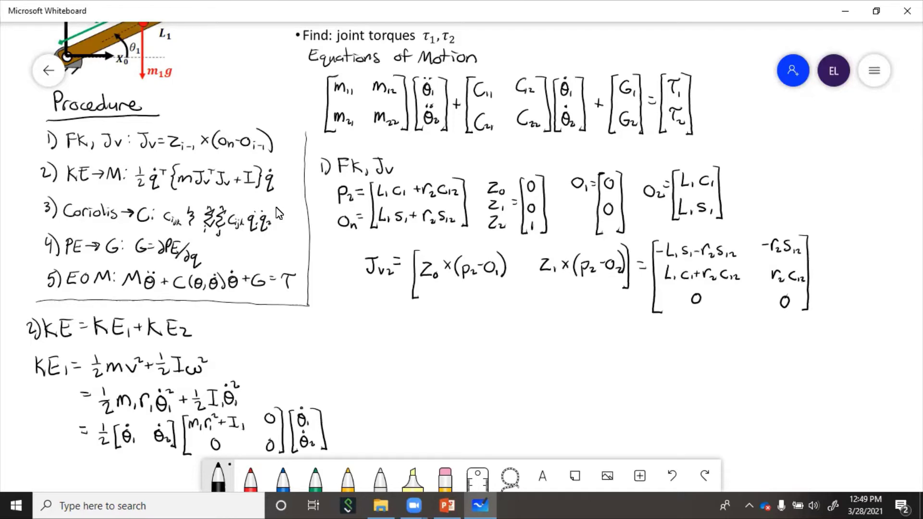
# Write 'KE₂ = ½ θ̇ᵀ' in black beside KE₁
pyautogui.moveTo(352, 329); pyautogui.dragTo(360, 347)
pyautogui.moveTo(370, 330)
pyautogui.mouseDown()
pyautogui.moveTo(371, 347)
pyautogui.moveTo(380, 348)
pyautogui.mouseUp()
pyautogui.moveTo(381, 336); pyautogui.dragTo(402, 337)
pyautogui.moveTo(397, 340); pyautogui.dragTo(411, 354)
pyautogui.moveTo(421, 336); pyautogui.dragTo(421, 349)
pyautogui.moveTo(425, 345); pyautogui.dragTo(448, 350)
pyautogui.moveTo(454, 343); pyautogui.dragTo(461, 355)
# Open the brace and write the first row of the transposed Jacobian Jv₂ᵀ
pyautogui.moveTo(474, 316)
pyautogui.mouseDown()
pyautogui.moveTo(467, 392)
pyautogui.moveTo(475, 385)
pyautogui.mouseUp()
pyautogui.moveTo(483, 335); pyautogui.dragTo(488, 335)
pyautogui.moveTo(492, 329); pyautogui.dragTo(498, 341)
pyautogui.moveTo(505, 335); pyautogui.dragTo(522, 338)
pyautogui.moveTo(528, 331); pyautogui.dragTo(541, 342)
pyautogui.moveTo(542, 332); pyautogui.dragTo(556, 344)
pyautogui.moveTo(501, 363); pyautogui.dragTo(529, 370)
# Fill in the remaining Jv₂ᵀ entries and close that matrix
pyautogui.moveTo(532, 367); pyautogui.dragTo(543, 371)
pyautogui.moveTo(579, 327); pyautogui.dragTo(587, 340)
pyautogui.moveTo(592, 333); pyautogui.dragTo(623, 339)
pyautogui.moveTo(624, 332); pyautogui.dragTo(647, 341)
pyautogui.moveTo(601, 361); pyautogui.dragTo(637, 373)
pyautogui.moveTo(673, 330); pyautogui.dragTo(666, 380)
pyautogui.moveTo(675, 321)
pyautogui.mouseDown()
pyautogui.moveTo(677, 379)
pyautogui.moveTo(695, 391)
pyautogui.moveTo(712, 339)
pyautogui.mouseUp()
# Write the Jacobian Jv₂ entries and close its bracket
pyautogui.moveTo(719, 332); pyautogui.dragTo(753, 342)
pyautogui.moveTo(696, 353); pyautogui.dragTo(705, 367)
pyautogui.moveTo(708, 357); pyautogui.dragTo(738, 364)
pyautogui.moveTo(741, 358)
pyautogui.mouseDown()
pyautogui.moveTo(757, 368)
pyautogui.moveTo(720, 390)
pyautogui.mouseUp()
pyautogui.moveTo(771, 331); pyautogui.dragTo(791, 341)
pyautogui.moveTo(791, 330)
pyautogui.mouseDown()
pyautogui.moveTo(805, 340)
pyautogui.moveTo(786, 365)
pyautogui.mouseUp()
pyautogui.moveTo(790, 355); pyautogui.dragTo(806, 368)
pyautogui.moveTo(790, 377); pyautogui.dragTo(787, 379)
pyautogui.moveTo(803, 319); pyautogui.dragTo(811, 386)
pyautogui.moveTo(810, 387); pyautogui.dragTo(803, 394)
# Add m₂ plus I₂[1 1; 1 1] and close the brace
pyautogui.moveTo(812, 355); pyautogui.dragTo(824, 351)
pyautogui.moveTo(826, 350)
pyautogui.mouseDown()
pyautogui.moveTo(832, 358)
pyautogui.moveTo(840, 341)
pyautogui.mouseUp()
pyautogui.moveTo(836, 336)
pyautogui.mouseDown()
pyautogui.moveTo(836, 346)
pyautogui.moveTo(854, 332)
pyautogui.mouseUp()
pyautogui.moveTo(849, 332)
pyautogui.mouseDown()
pyautogui.moveTo(847, 351)
pyautogui.moveTo(856, 340)
pyautogui.mouseUp()
pyautogui.moveTo(867, 325)
pyautogui.mouseDown()
pyautogui.moveTo(854, 379)
pyautogui.moveTo(862, 379)
pyautogui.mouseUp()
pyautogui.moveTo(867, 330); pyautogui.dragTo(867, 342)
pyautogui.moveTo(889, 330); pyautogui.dragTo(889, 342)
pyautogui.moveTo(865, 360)
pyautogui.mouseDown()
pyautogui.moveTo(865, 368)
pyautogui.moveTo(885, 370)
pyautogui.mouseUp()
pyautogui.moveTo(887, 323)
pyautogui.mouseDown()
pyautogui.moveTo(895, 370)
pyautogui.moveTo(885, 406)
pyautogui.moveTo(895, 382)
pyautogui.mouseUp()
# Multiply by the θ̇ joint-rate column vector
pyautogui.moveTo(910, 336); pyautogui.dragTo(915, 353)
pyautogui.moveTo(908, 362)
pyautogui.mouseDown()
pyautogui.moveTo(905, 377)
pyautogui.moveTo(915, 380)
pyautogui.mouseUp()
pyautogui.moveTo(909, 357); pyautogui.dragTo(909, 358)
pyautogui.moveTo(917, 326); pyautogui.dragTo(915, 386)
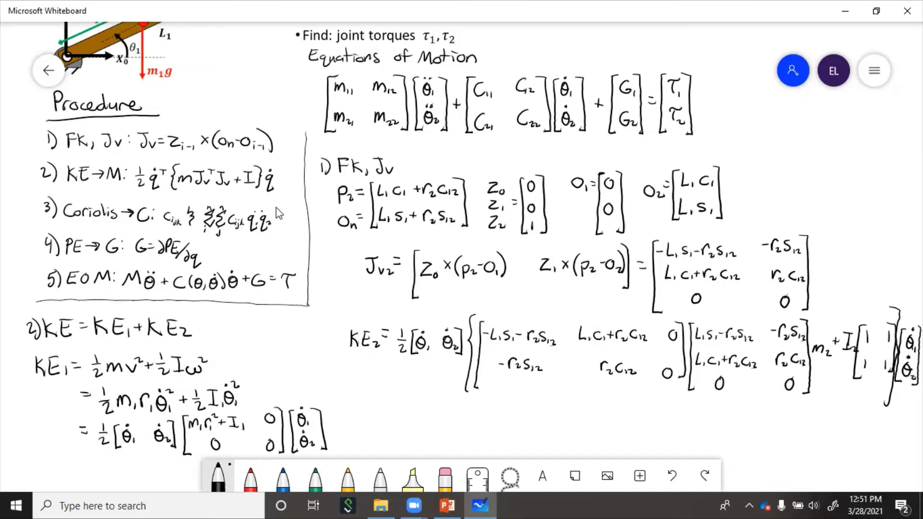
# Begin the simplified KE₂ line with m₂[L₁²+r₂²−2L₁r₂c₂ as the first entry
pyautogui.moveTo(397, 402)
pyautogui.mouseDown()
pyautogui.moveTo(403, 428)
pyautogui.moveTo(487, 422)
pyautogui.mouseUp()
pyautogui.moveTo(469, 398); pyautogui.dragTo(469, 450)
pyautogui.moveTo(497, 399)
pyautogui.mouseDown()
pyautogui.moveTo(498, 444)
pyautogui.moveTo(505, 416)
pyautogui.mouseUp()
pyautogui.moveTo(505, 401); pyautogui.dragTo(523, 409)
pyautogui.moveTo(524, 404)
pyautogui.mouseDown()
pyautogui.moveTo(538, 417)
pyautogui.moveTo(557, 417)
pyautogui.mouseUp()
pyautogui.moveTo(560, 403); pyautogui.dragTo(575, 416)
pyautogui.moveTo(579, 414); pyautogui.dragTo(593, 419)
pyautogui.moveTo(600, 407); pyautogui.dragTo(597, 415)
pyautogui.moveTo(601, 414); pyautogui.dragTo(606, 419)
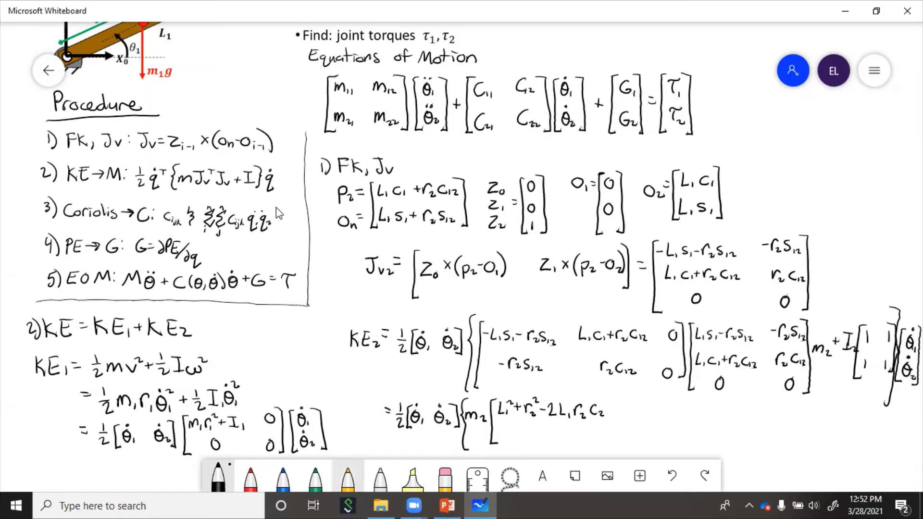
# In yellow, circle c₂ and note cAcB−sAsB = cA−B with A: θ₁+θ₂, B: θ₂
pyautogui.click(347, 476)
pyautogui.moveTo(592, 395)
pyautogui.mouseDown()
pyautogui.moveTo(587, 411)
pyautogui.moveTo(609, 408)
pyautogui.moveTo(597, 394)
pyautogui.mouseUp()
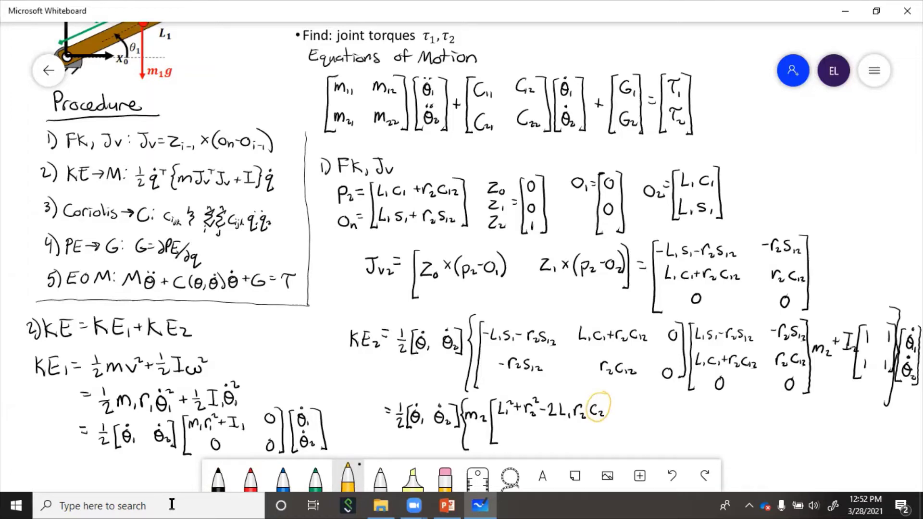
pyautogui.moveTo(766, 124); pyautogui.dragTo(771, 136)
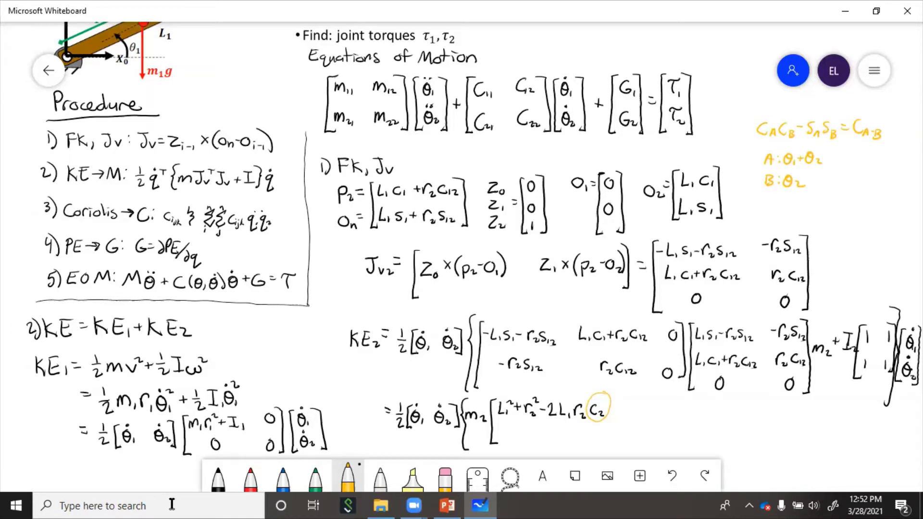
# In black, fill in the m₂ entries L₁r₂c₂+r₂², L₁r₂c₂+r₂² and r₂²
pyautogui.click(218, 476)
pyautogui.moveTo(636, 401)
pyautogui.mouseDown()
pyautogui.moveTo(641, 416)
pyautogui.moveTo(657, 417)
pyautogui.mouseUp()
pyautogui.moveTo(671, 406)
pyautogui.mouseDown()
pyautogui.moveTo(666, 416)
pyautogui.moveTo(675, 417)
pyautogui.mouseUp()
pyautogui.moveTo(680, 410); pyautogui.dragTo(689, 410)
pyautogui.moveTo(693, 407)
pyautogui.mouseDown()
pyautogui.moveTo(697, 417)
pyautogui.moveTo(709, 409)
pyautogui.mouseUp()
pyautogui.moveTo(504, 428); pyautogui.dragTo(509, 440)
pyautogui.moveTo(517, 433); pyautogui.dragTo(529, 445)
pyautogui.moveTo(539, 434); pyautogui.dragTo(545, 444)
pyautogui.moveTo(548, 438); pyautogui.dragTo(567, 446)
pyautogui.moveTo(565, 428); pyautogui.dragTo(571, 434)
pyautogui.moveTo(663, 432); pyautogui.dragTo(677, 443)
pyautogui.moveTo(709, 397); pyautogui.dragTo(708, 443)
# Add + I₂[1 1; 1 1], close the brace and append the θ̇ column vector
pyautogui.moveTo(721, 425); pyautogui.dragTo(730, 425)
pyautogui.moveTo(726, 419)
pyautogui.mouseDown()
pyautogui.moveTo(725, 429)
pyautogui.moveTo(745, 414)
pyautogui.moveTo(749, 427)
pyautogui.mouseUp()
pyautogui.moveTo(751, 423); pyautogui.dragTo(765, 446)
pyautogui.moveTo(772, 404); pyautogui.dragTo(773, 442)
pyautogui.moveTo(796, 405); pyautogui.dragTo(797, 414)
pyautogui.moveTo(795, 427); pyautogui.dragTo(796, 437)
pyautogui.moveTo(798, 398); pyautogui.dragTo(799, 440)
pyautogui.moveTo(810, 397)
pyautogui.mouseDown()
pyautogui.moveTo(807, 451)
pyautogui.moveTo(825, 443)
pyautogui.mouseUp()
pyautogui.moveTo(833, 406); pyautogui.dragTo(840, 420)
pyautogui.moveTo(834, 429)
pyautogui.mouseDown()
pyautogui.moveTo(834, 442)
pyautogui.moveTo(846, 442)
pyautogui.mouseUp()
pyautogui.moveTo(846, 402); pyautogui.dragTo(851, 447)
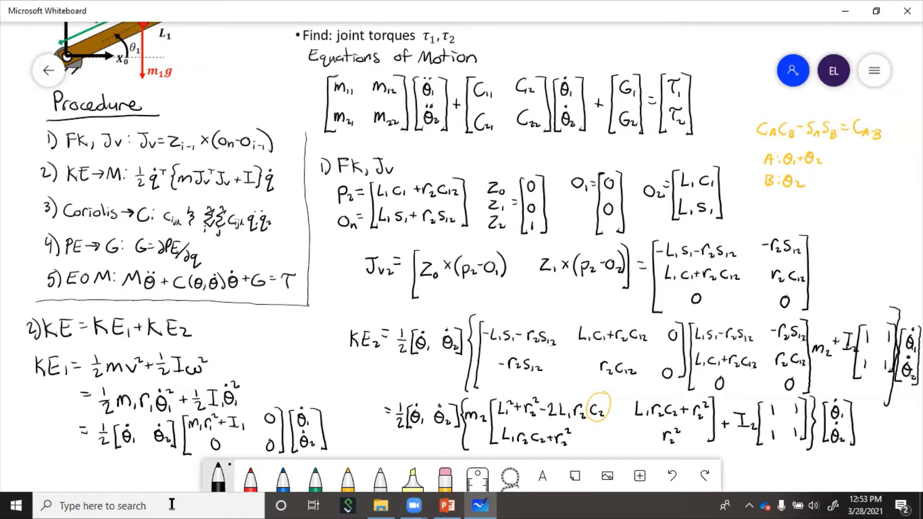
pyautogui.scroll(-3, 297, 235)
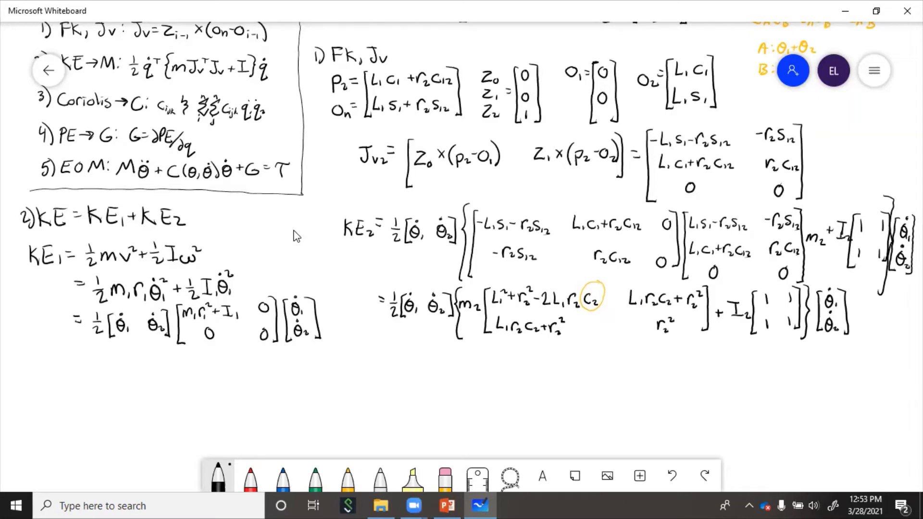
# Write M = [m₁₁ m₁₂; m₂₁ m₂₂] with m₁₁ red, m₁₂/m₂₁ blue, m₂₂ green
pyautogui.moveTo(37, 409); pyautogui.dragTo(66, 395)
pyautogui.moveTo(56, 402); pyautogui.dragTo(66, 401)
pyautogui.moveTo(87, 375); pyautogui.dragTo(82, 435)
pyautogui.click(251, 478)
pyautogui.moveTo(82, 390); pyautogui.dragTo(93, 391)
pyautogui.moveTo(99, 387); pyautogui.dragTo(105, 393)
pyautogui.click(283, 479)
pyautogui.moveTo(84, 422); pyautogui.dragTo(97, 421)
pyautogui.moveTo(99, 418); pyautogui.dragTo(111, 425)
pyautogui.moveTo(134, 387)
pyautogui.mouseDown()
pyautogui.moveTo(161, 391)
pyautogui.moveTo(153, 419)
pyautogui.mouseUp()
pyautogui.click(315, 478)
pyautogui.moveTo(155, 414); pyautogui.dragTo(167, 423)
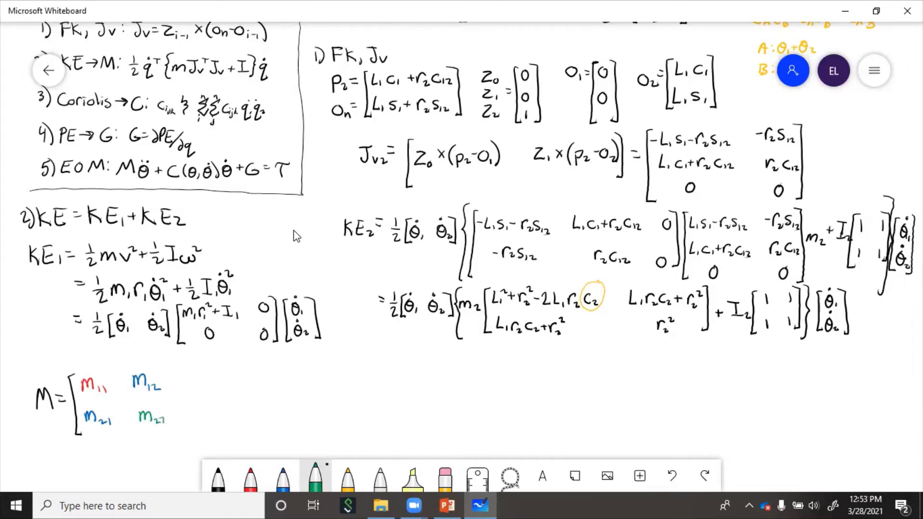
pyautogui.click(218, 478)
pyautogui.moveTo(163, 367); pyautogui.dragTo(173, 433)
# Begin the m₁₁ equation in red beside M
pyautogui.click(251, 479)
pyautogui.moveTo(213, 388); pyautogui.dragTo(229, 390)
pyautogui.moveTo(233, 385); pyautogui.dragTo(264, 385)
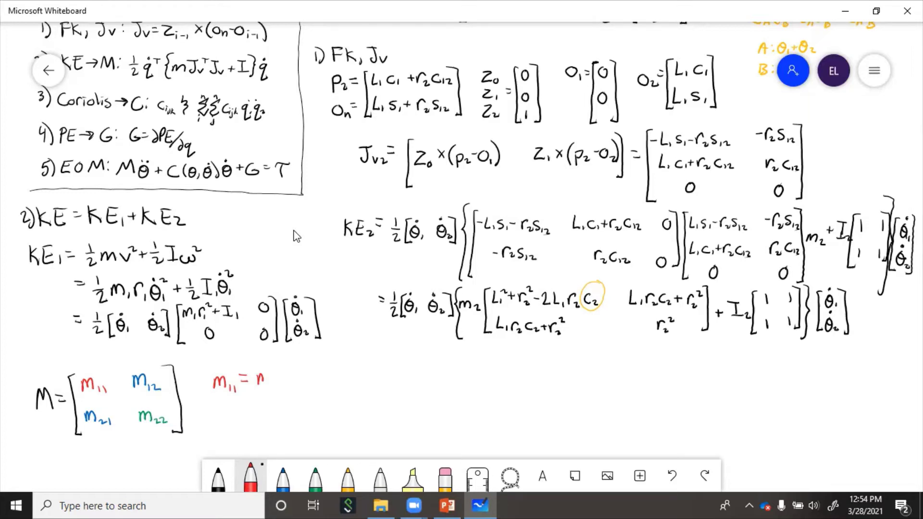
# Write the m₁₁ expression in red and circle its source terms in KE₁ and KE₂
pyautogui.moveTo(263, 382)
pyautogui.mouseDown()
pyautogui.moveTo(294, 368)
pyautogui.moveTo(342, 382)
pyautogui.moveTo(379, 368)
pyautogui.moveTo(408, 383)
pyautogui.moveTo(426, 364)
pyautogui.moveTo(438, 384)
pyautogui.moveTo(472, 383)
pyautogui.mouseUp()
pyautogui.moveTo(473, 361)
pyautogui.mouseDown()
pyautogui.moveTo(477, 386)
pyautogui.moveTo(495, 373)
pyautogui.mouseUp()
pyautogui.moveTo(497, 365); pyautogui.dragTo(522, 383)
pyautogui.moveTo(240, 301)
pyautogui.mouseDown()
pyautogui.moveTo(243, 315)
pyautogui.moveTo(238, 301)
pyautogui.mouseUp()
pyautogui.moveTo(605, 287)
pyautogui.mouseDown()
pyautogui.moveTo(577, 281)
pyautogui.moveTo(582, 313)
pyautogui.moveTo(607, 287)
pyautogui.mouseUp()
pyautogui.moveTo(772, 287)
pyautogui.mouseDown()
pyautogui.moveTo(751, 294)
pyautogui.moveTo(771, 288)
pyautogui.mouseUp()
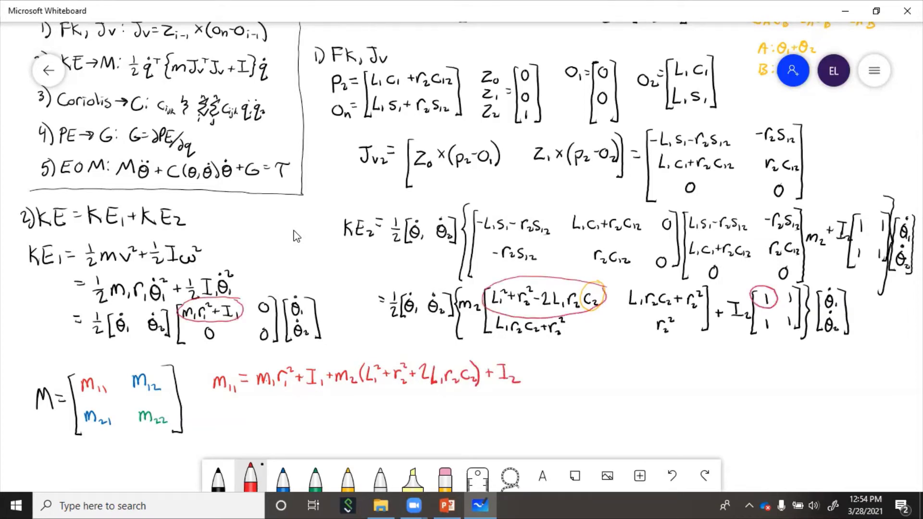
# In blue, start m₂₁ = m₁₂ and cross out the zero terms in KE₁
pyautogui.click(283, 476)
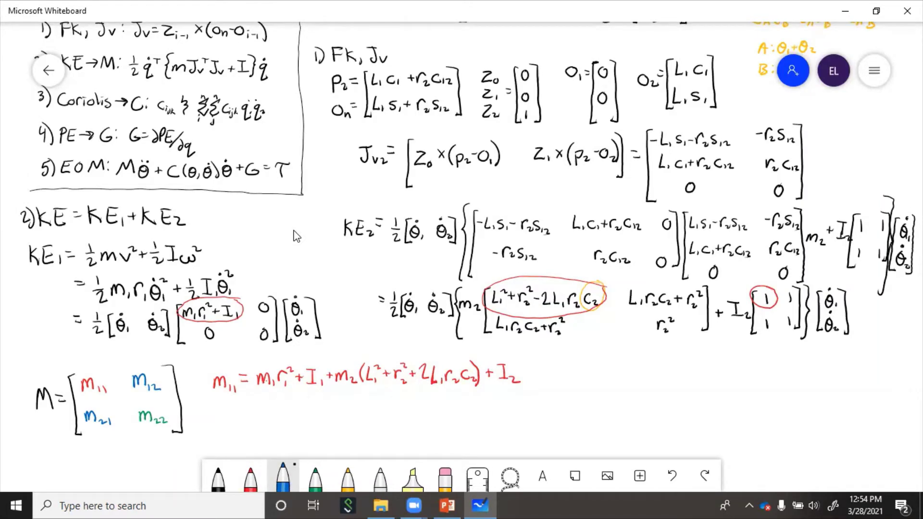
pyautogui.moveTo(217, 418); pyautogui.dragTo(296, 416)
pyautogui.moveTo(221, 322); pyautogui.dragTo(197, 342)
pyautogui.moveTo(274, 298); pyautogui.dragTo(254, 315)
pyautogui.moveTo(308, 413); pyautogui.dragTo(323, 413)
pyautogui.moveTo(324, 409); pyautogui.dragTo(336, 419)
pyautogui.moveTo(343, 399)
pyautogui.mouseDown()
pyautogui.moveTo(349, 418)
pyautogui.moveTo(362, 416)
pyautogui.mouseUp()
# Complete m₁₂ = m₂(L₁r₂c₂+r₂²)+I₁ and circle the off-diagonal source 1s
pyautogui.moveTo(363, 407); pyautogui.dragTo(385, 417)
pyautogui.moveTo(395, 407)
pyautogui.mouseDown()
pyautogui.moveTo(390, 413)
pyautogui.moveTo(407, 418)
pyautogui.mouseUp()
pyautogui.moveTo(407, 416); pyautogui.dragTo(419, 421)
pyautogui.moveTo(434, 406); pyautogui.dragTo(447, 416)
pyautogui.moveTo(440, 416); pyautogui.dragTo(454, 416)
pyautogui.moveTo(457, 412); pyautogui.dragTo(458, 418)
pyautogui.moveTo(568, 307); pyautogui.dragTo(561, 342)
pyautogui.moveTo(707, 286); pyautogui.dragTo(625, 293)
pyautogui.moveTo(789, 287); pyautogui.dragTo(789, 289)
pyautogui.moveTo(764, 313); pyautogui.dragTo(763, 314)
# In green, write m₂₂ = m₂r₂²+I₂ and circle its source terms
pyautogui.click(315, 479)
pyautogui.moveTo(223, 444); pyautogui.dragTo(299, 446)
pyautogui.moveTo(301, 446)
pyautogui.mouseDown()
pyautogui.moveTo(310, 435)
pyautogui.moveTo(315, 443)
pyautogui.mouseUp()
pyautogui.moveTo(323, 440); pyautogui.dragTo(332, 440)
pyautogui.moveTo(337, 434); pyautogui.dragTo(350, 447)
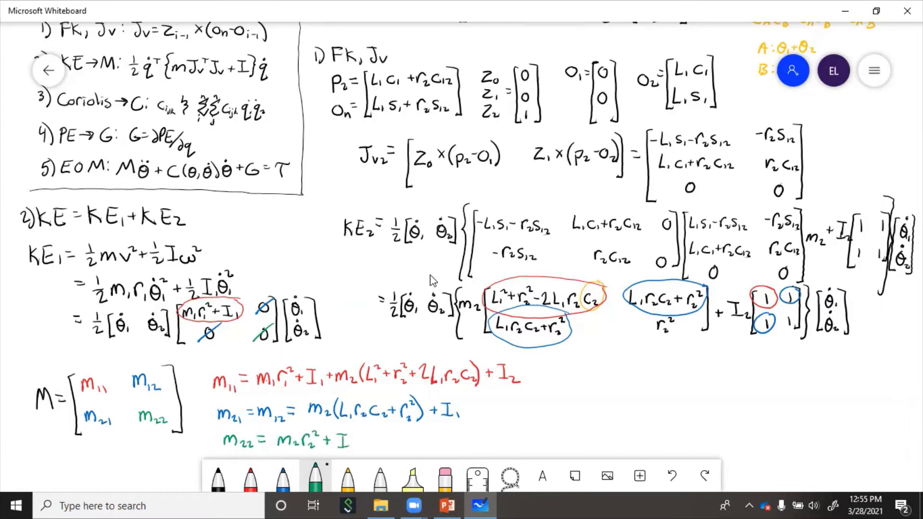
pyautogui.moveTo(673, 314); pyautogui.dragTo(671, 312)
pyautogui.moveTo(792, 310); pyautogui.dragTo(790, 311)
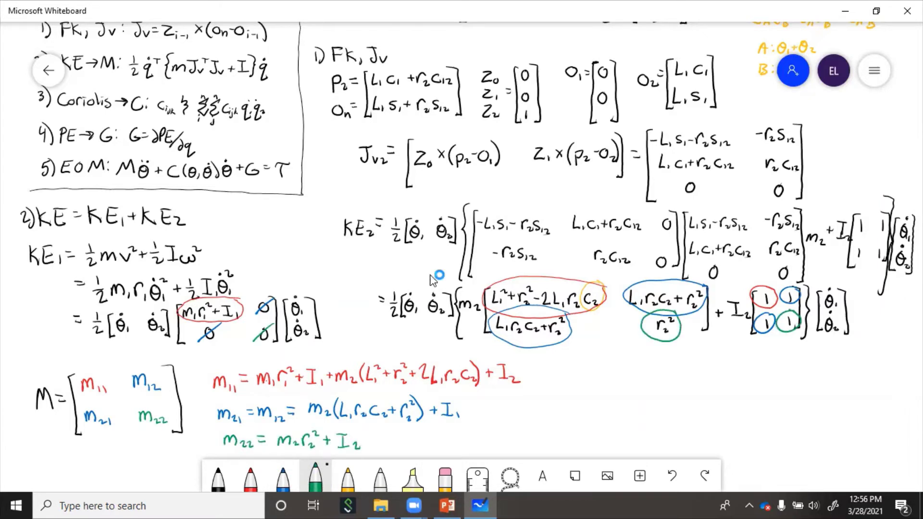